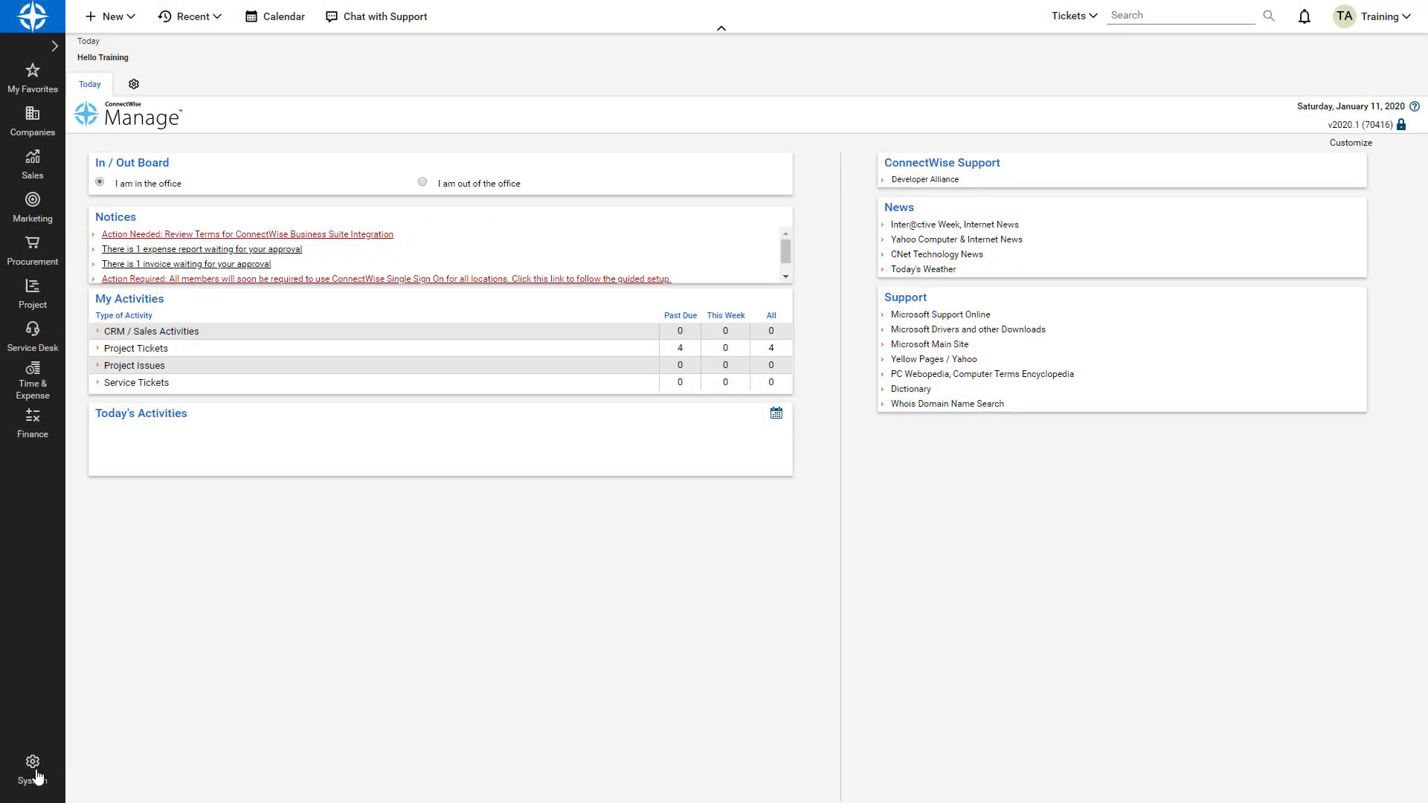
Open the screenconnect record from System > Members > API Members.
click(64, 764)
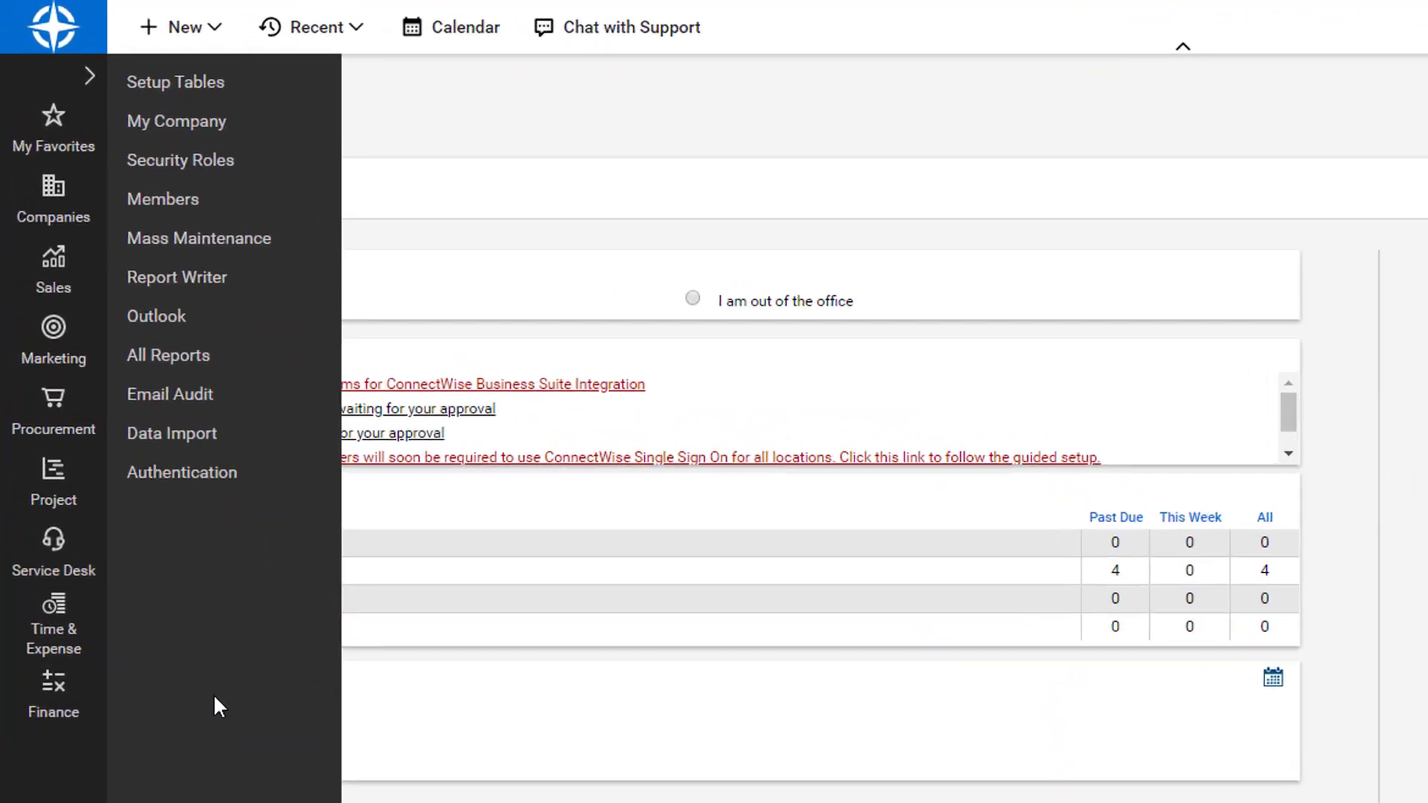
click(149, 201)
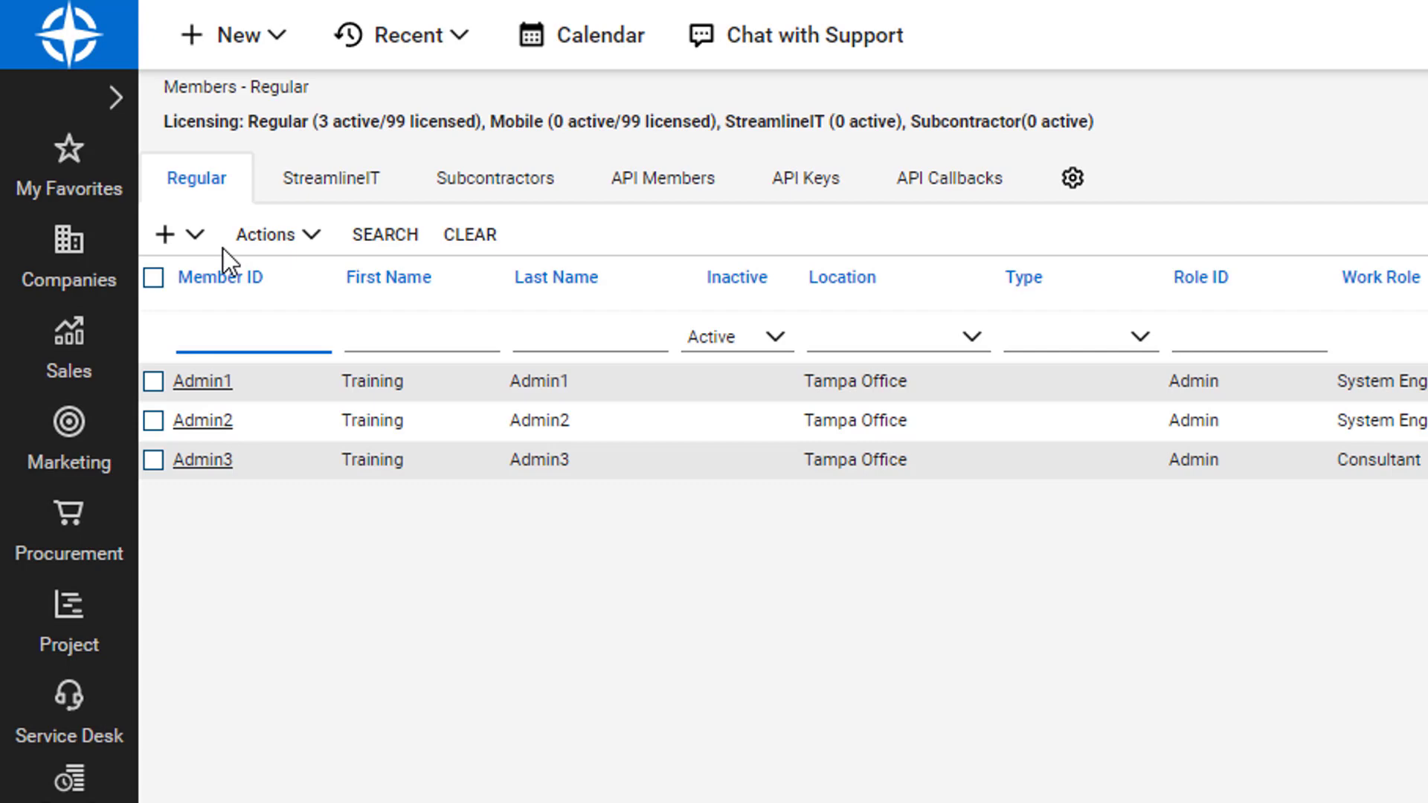
click(647, 205)
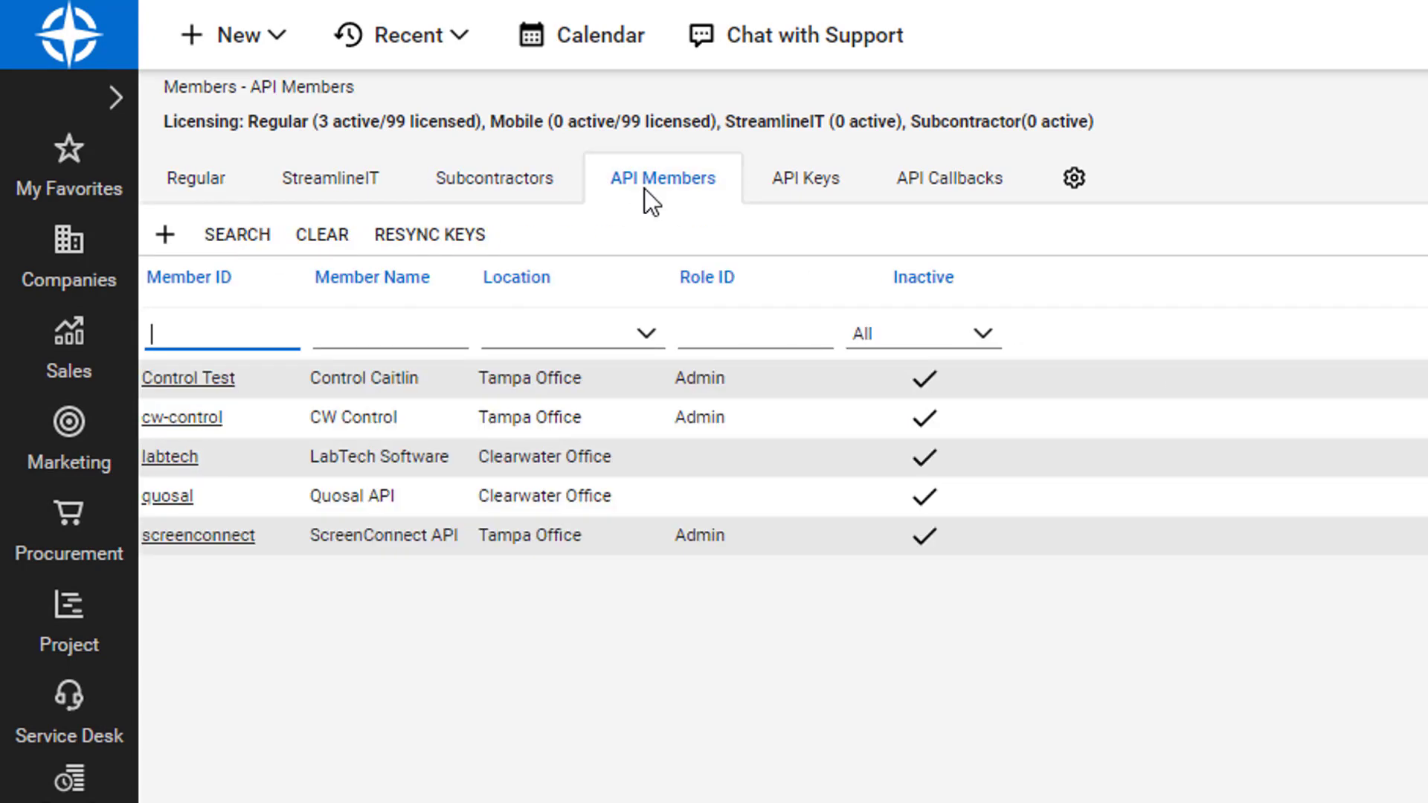
click(216, 543)
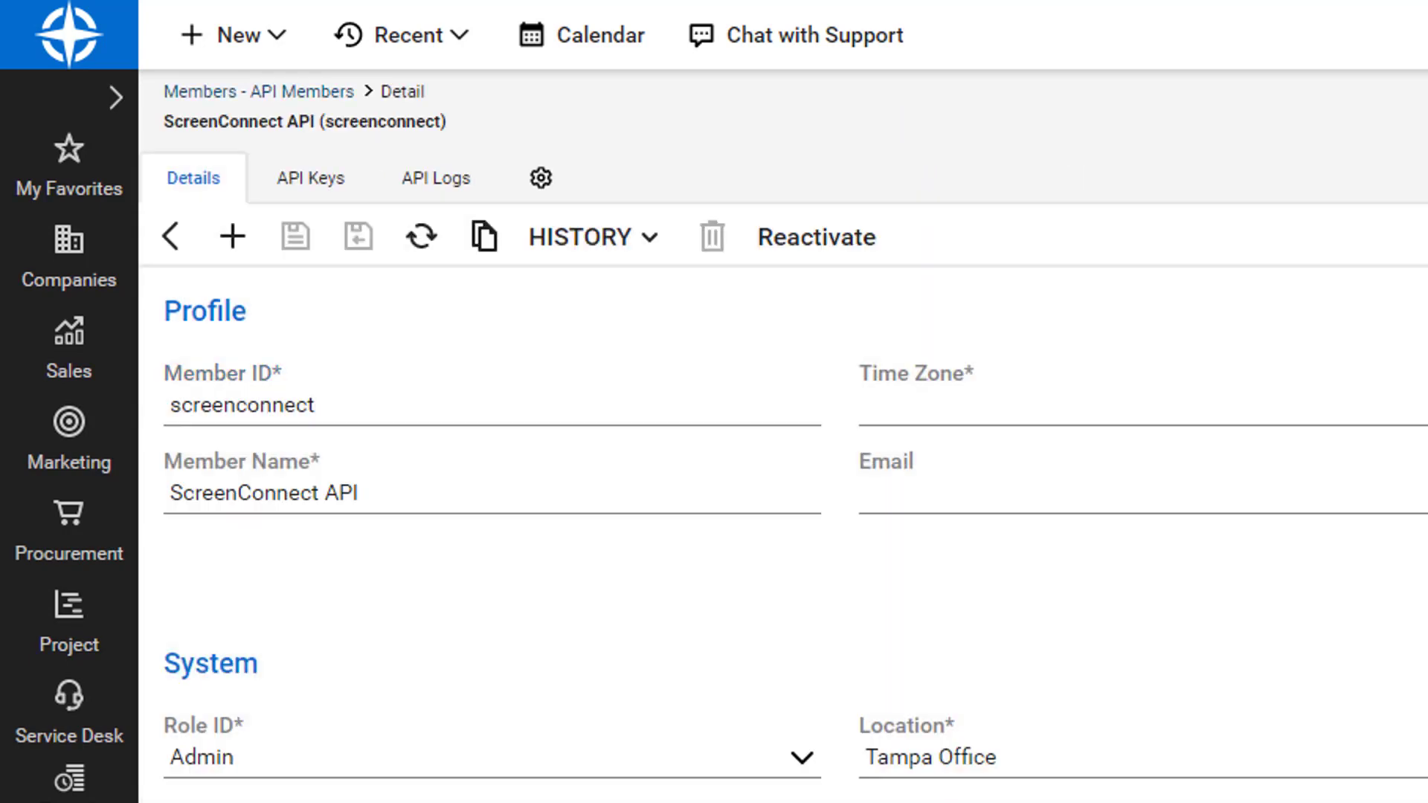
Set the member's time zone to US Eastern and reactivate the member.
click(1041, 405)
click(1045, 559)
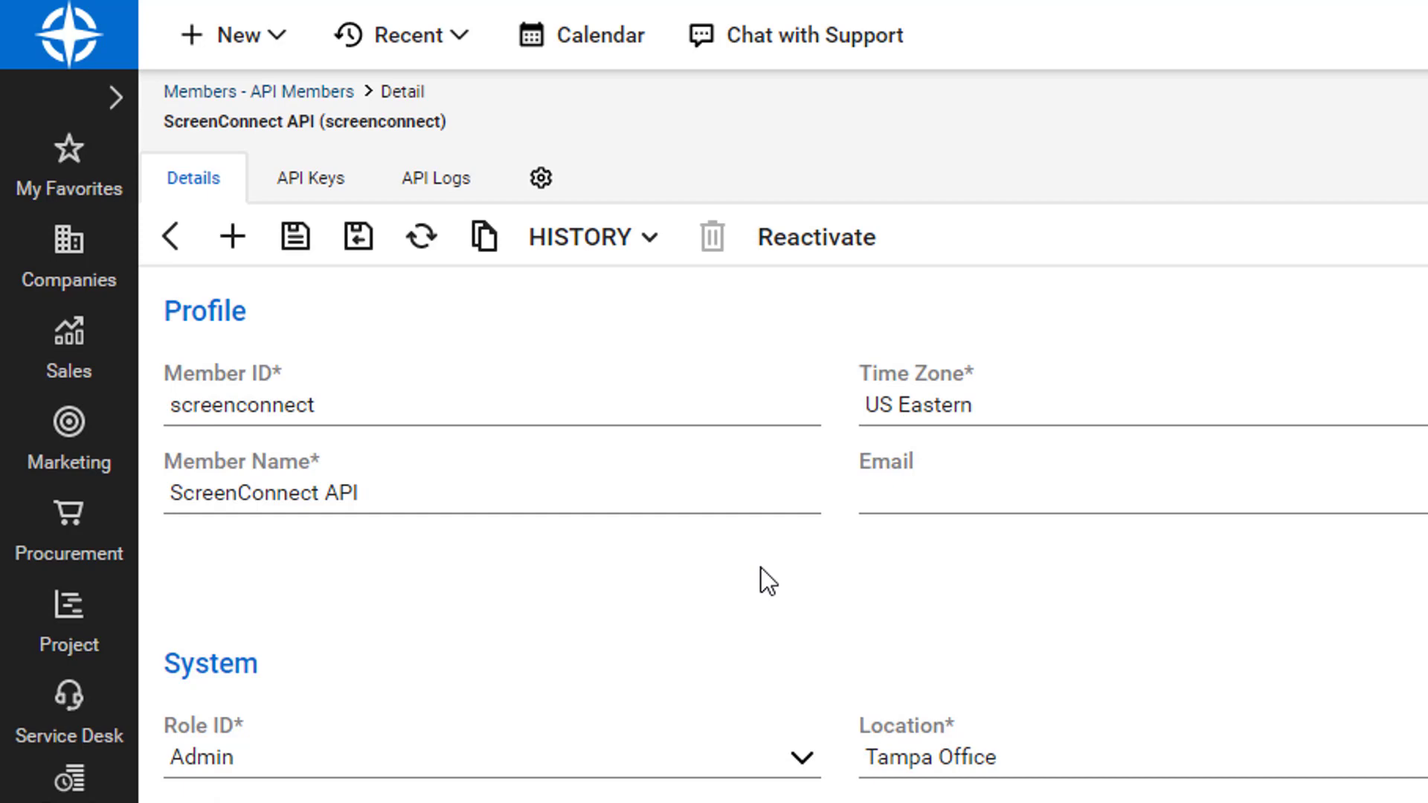
click(855, 258)
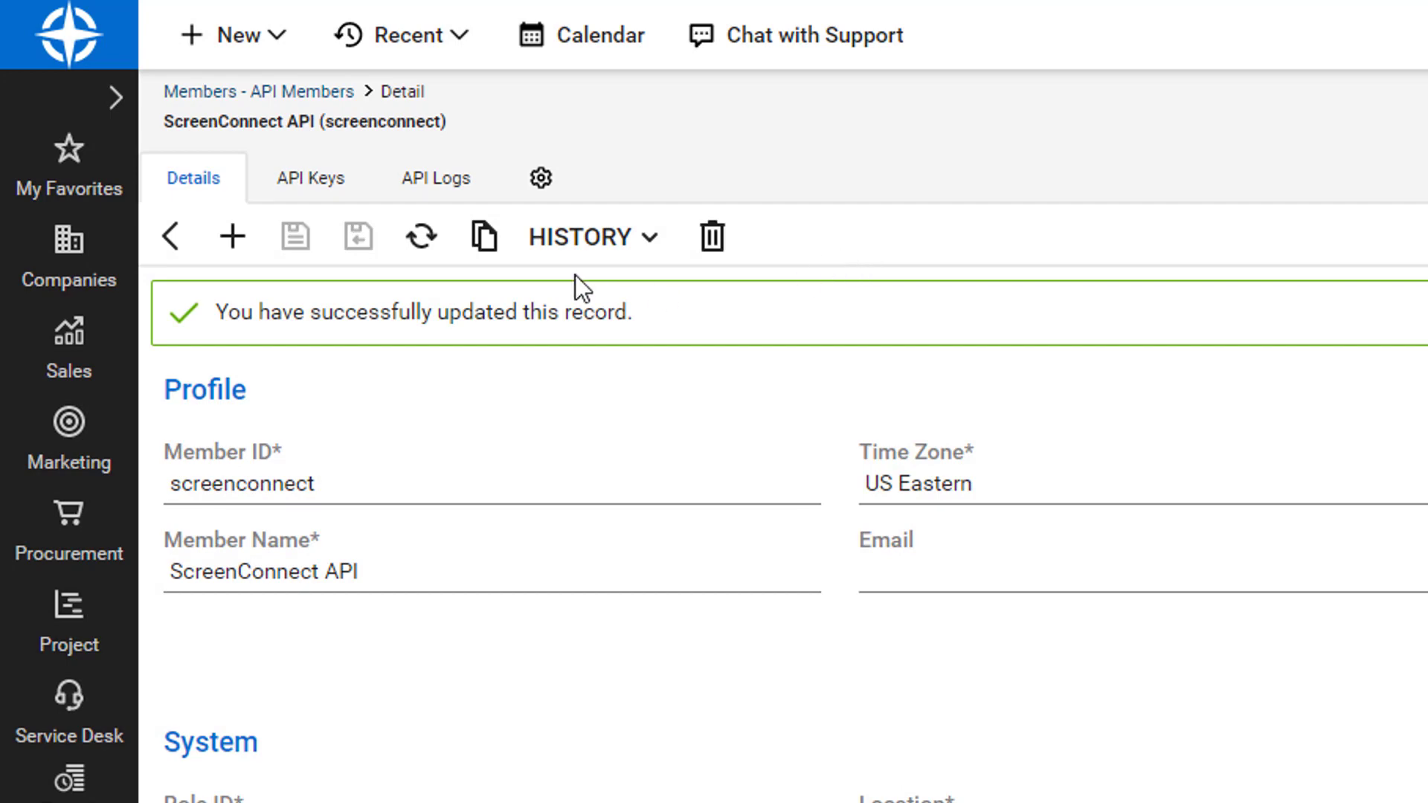
Add an API key described 'Control integration' to the member and save it to generate its keys.
click(327, 200)
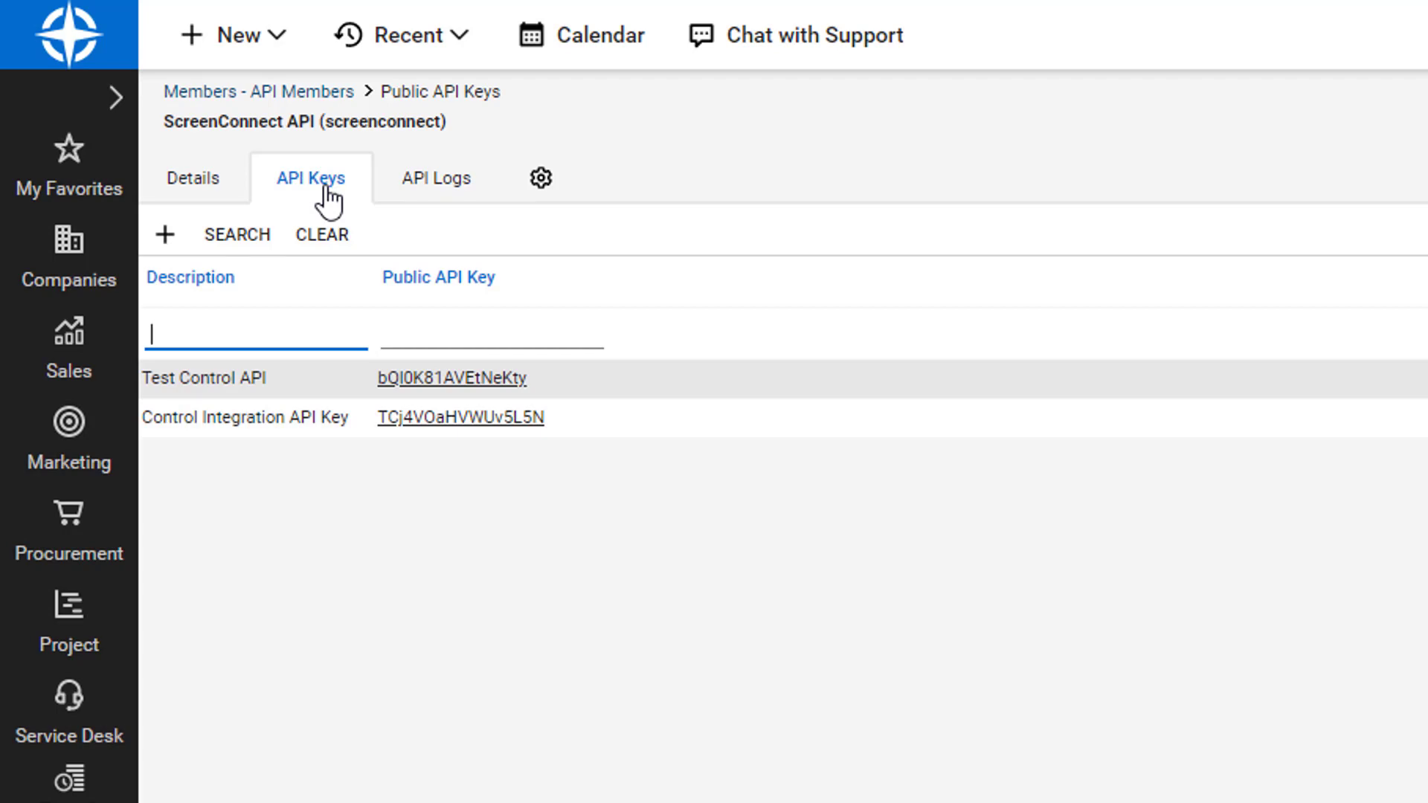
click(168, 248)
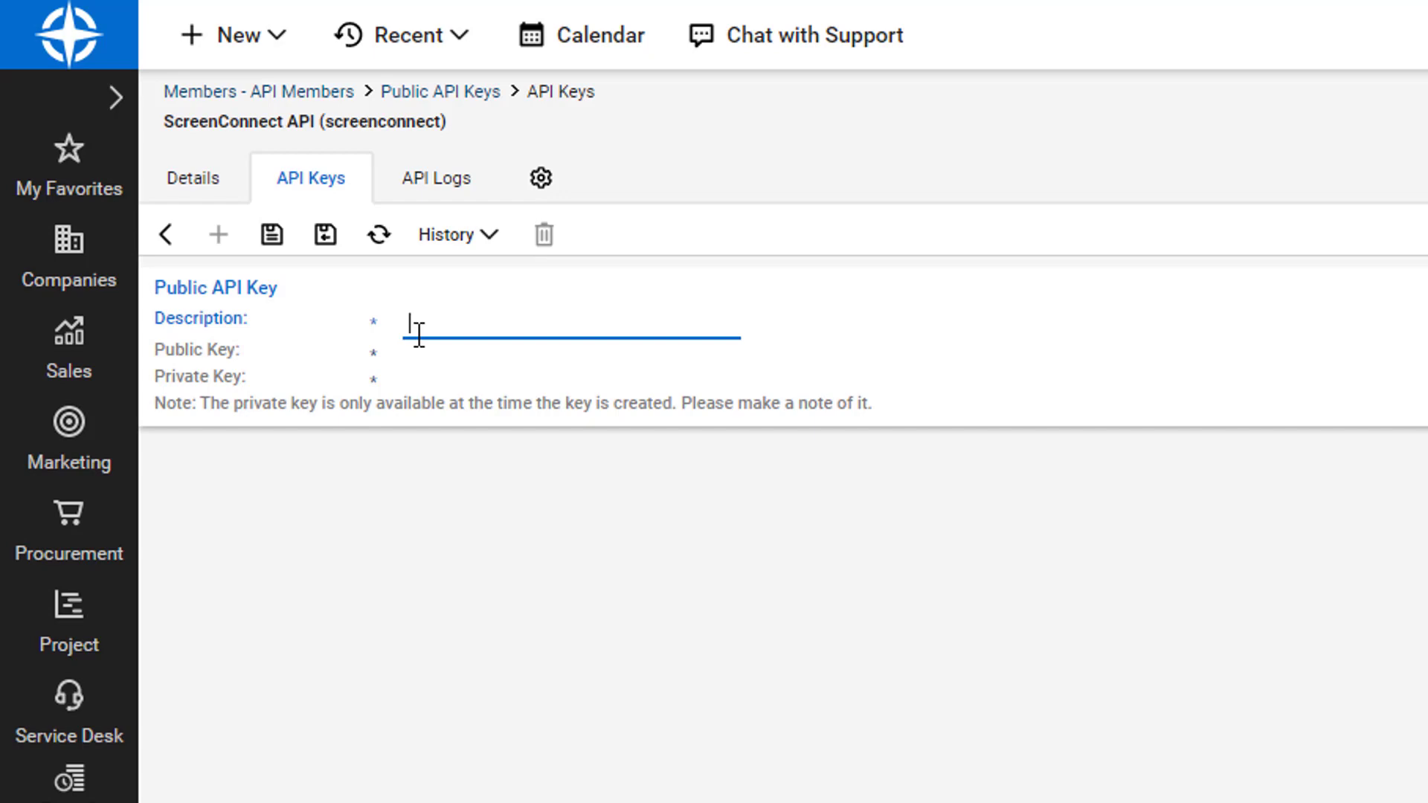
text(Control integration)
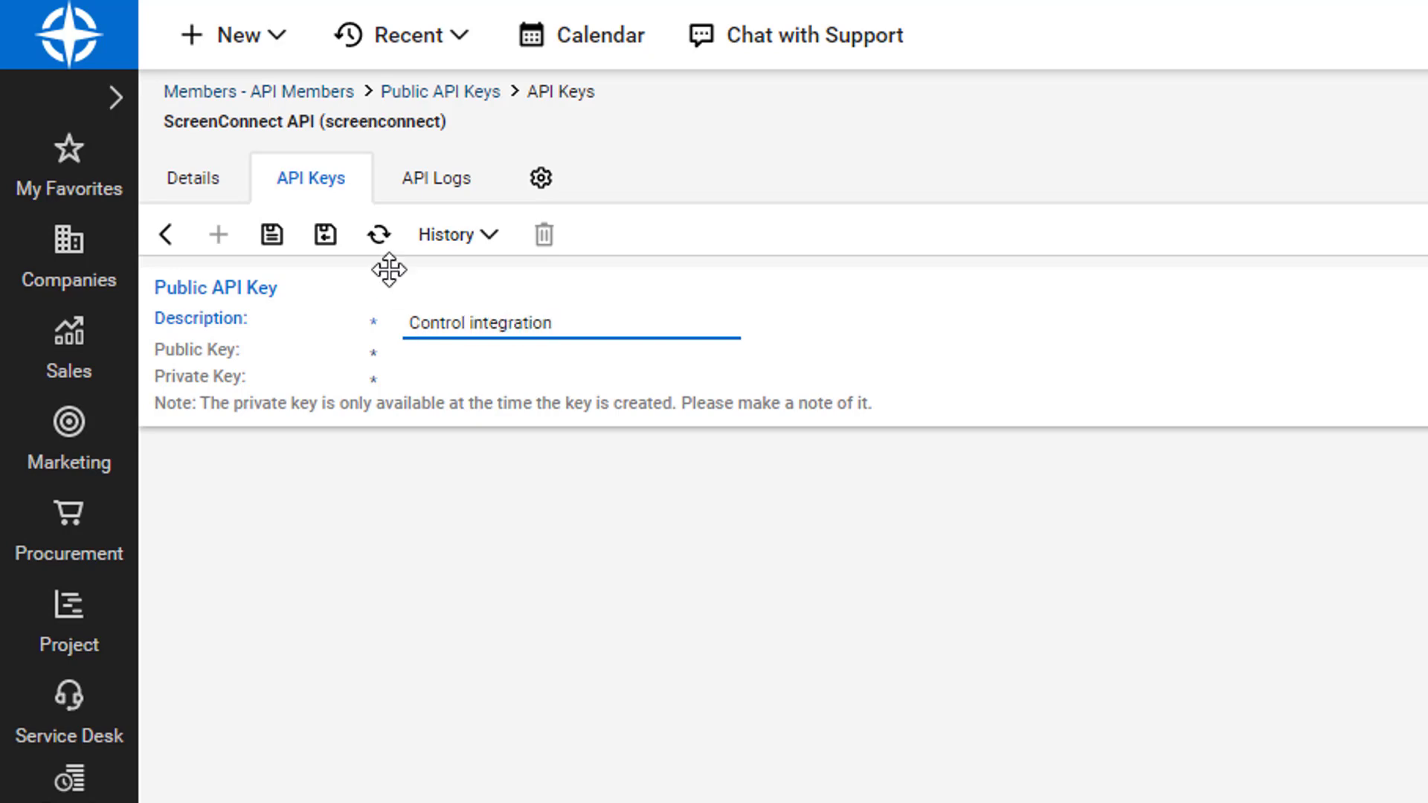
click(269, 244)
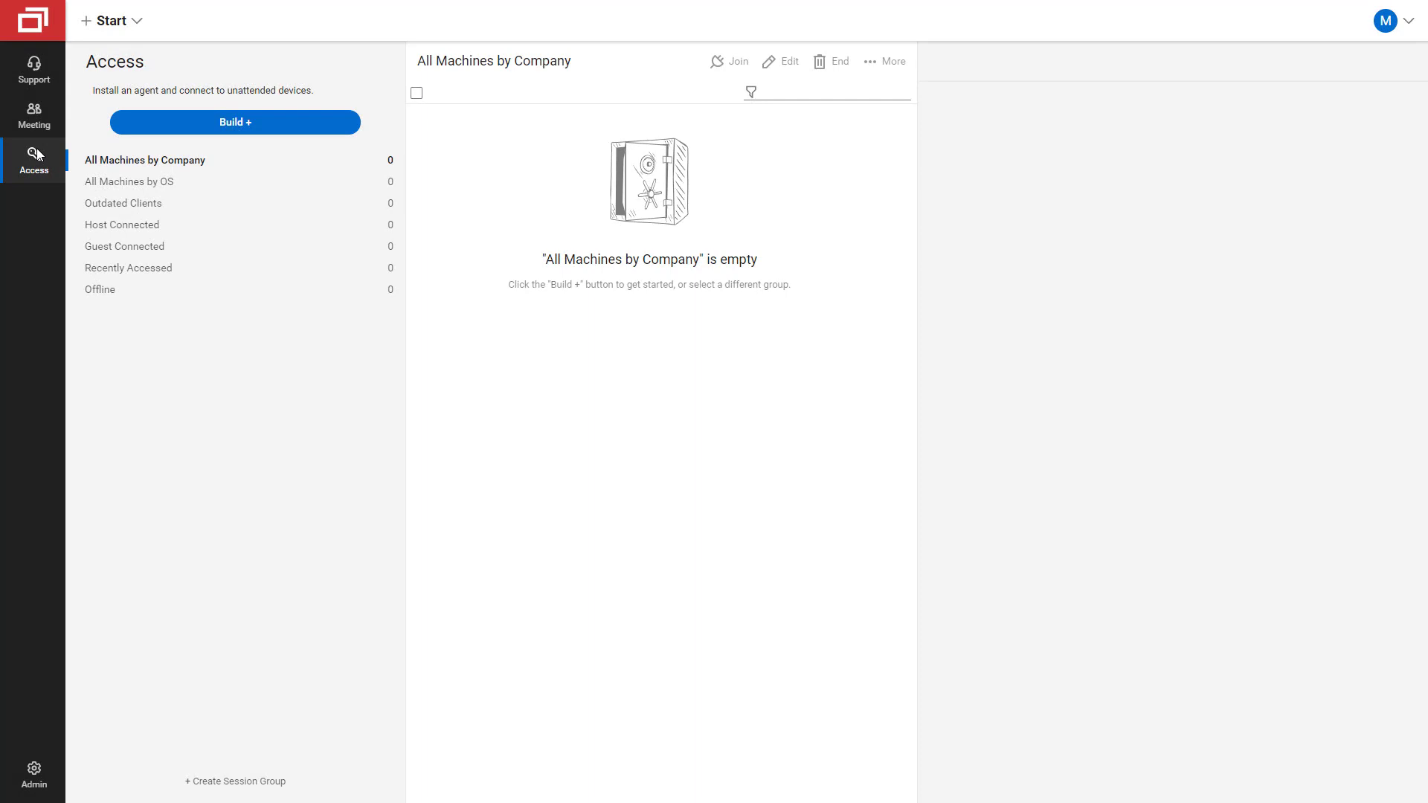
Search the online extensions for 'manage' and install ConnectWise Manage Integration.
click(34, 777)
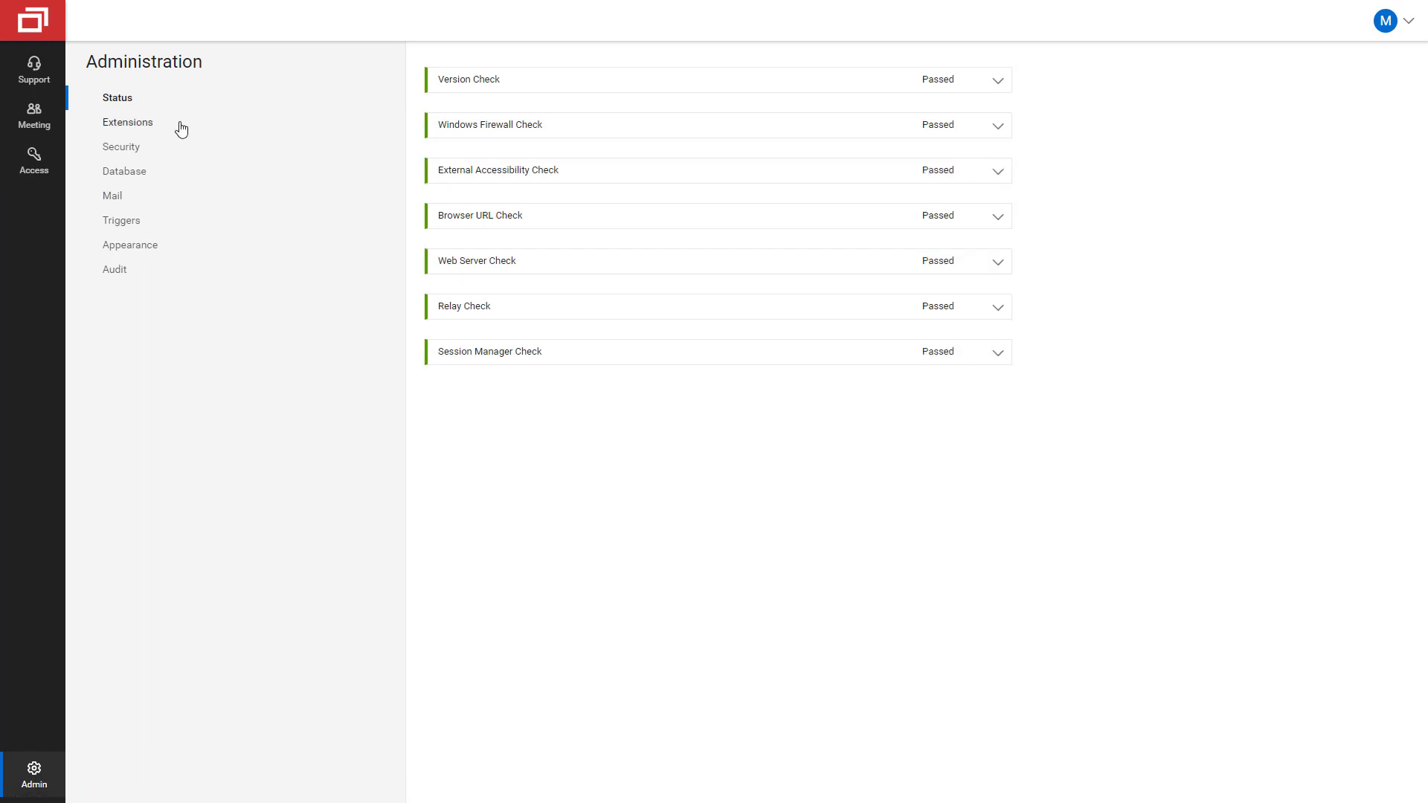
click(181, 129)
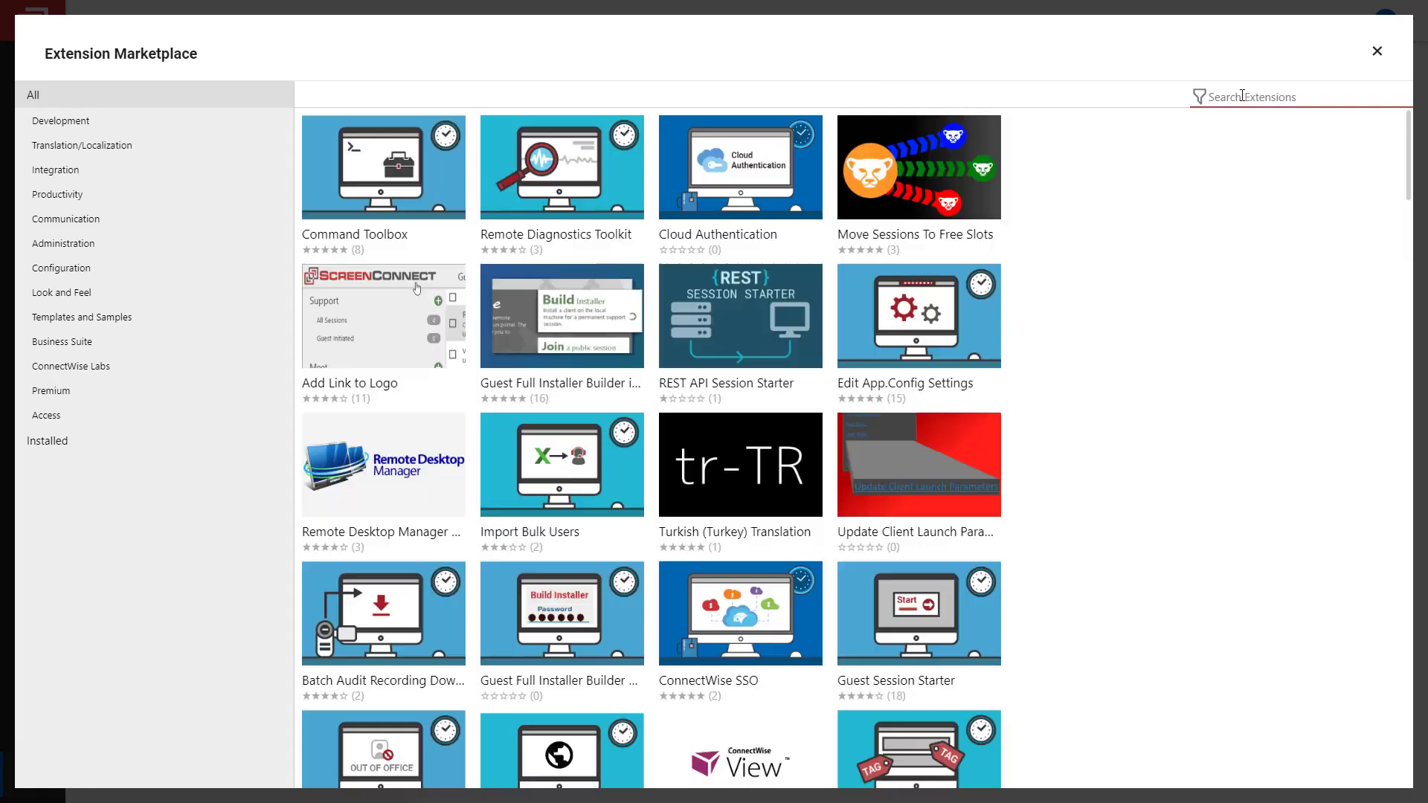
text(manage)
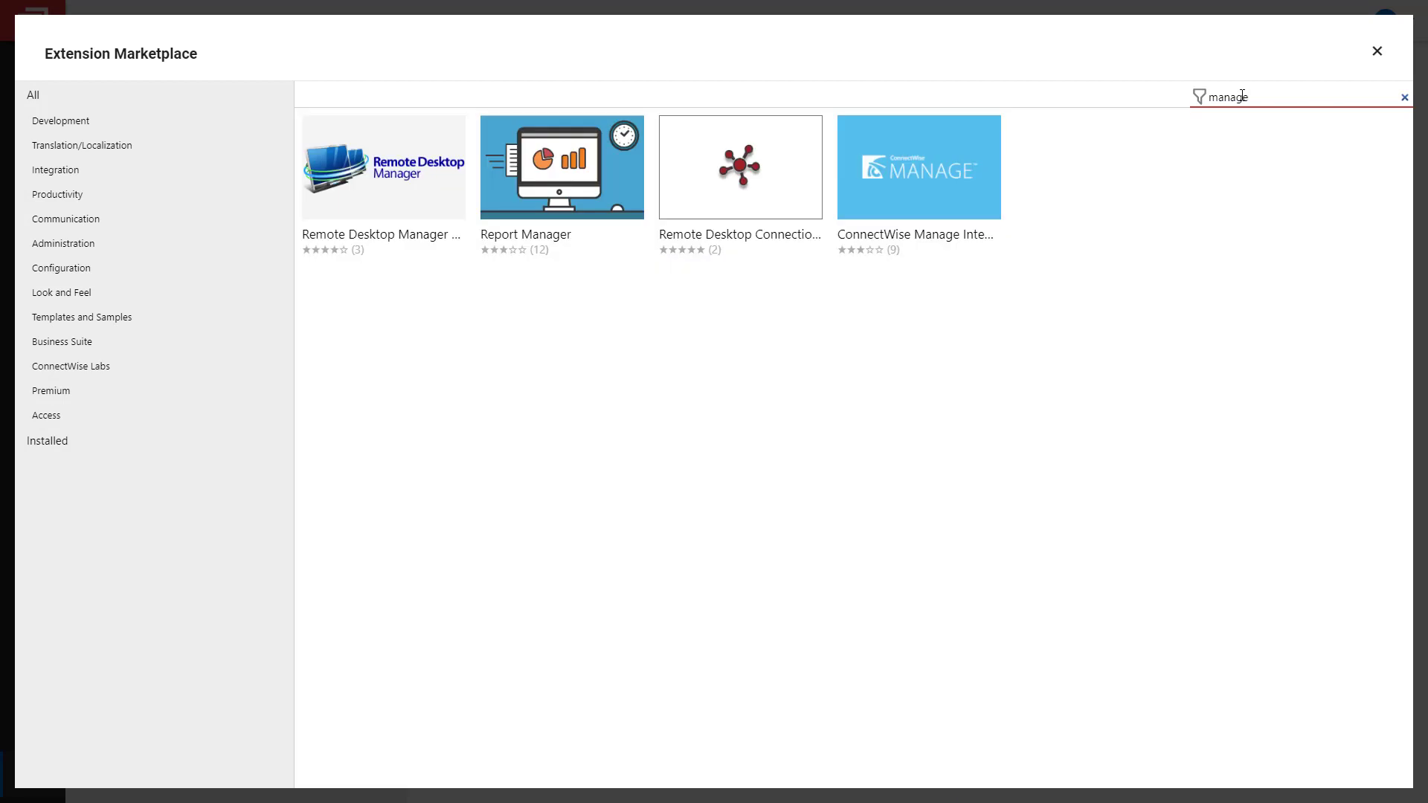
click(948, 149)
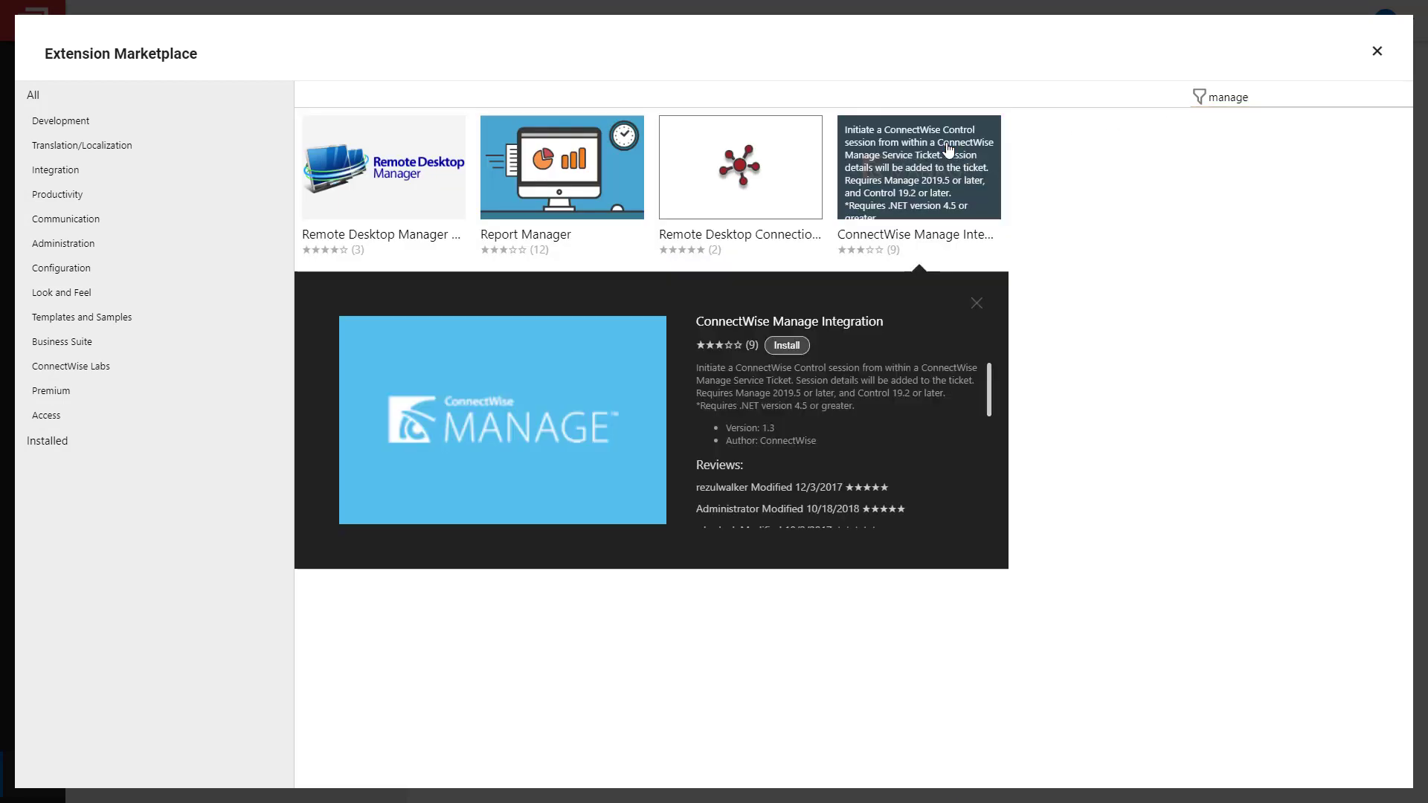
click(795, 349)
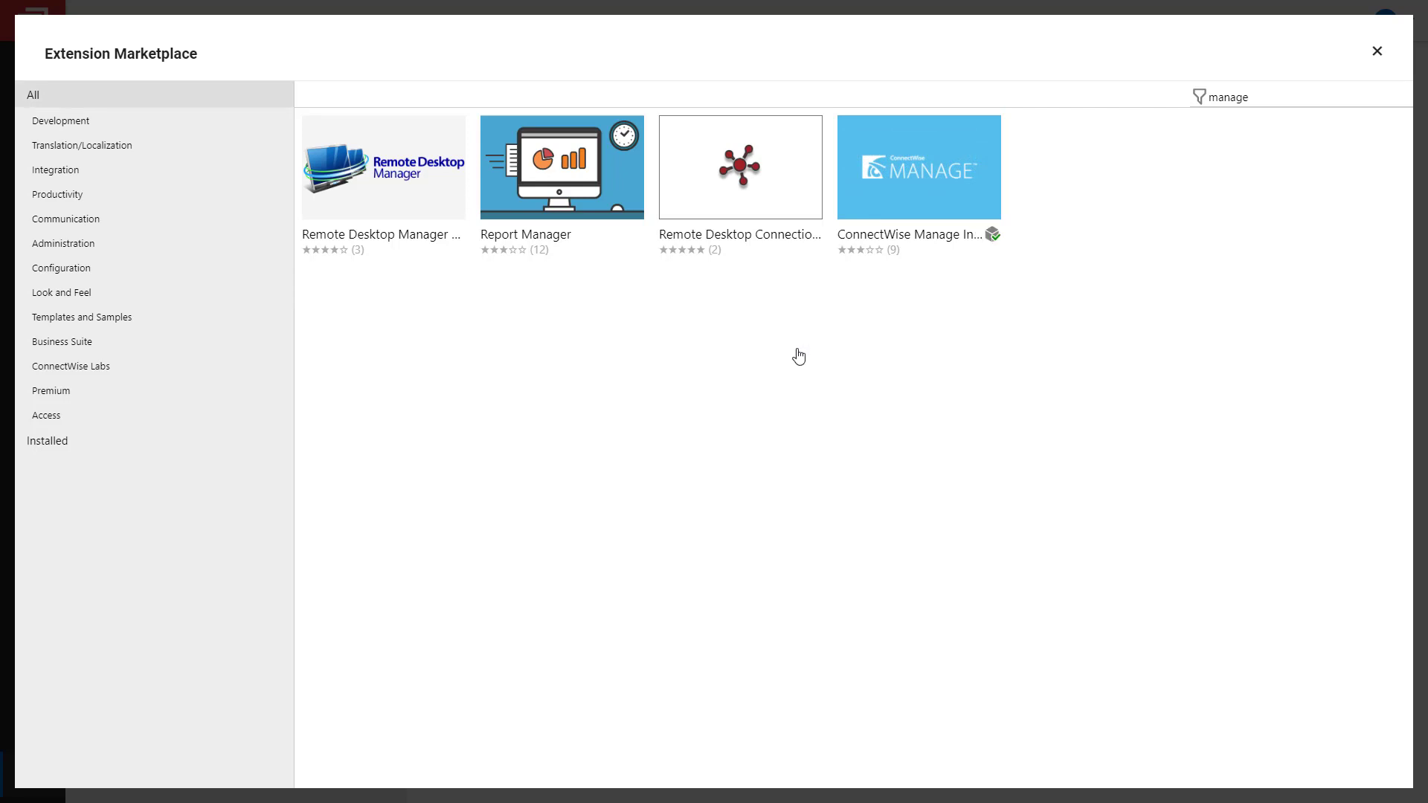
In the integration settings, paste the Manage site URL and enter the company ID.
click(1370, 57)
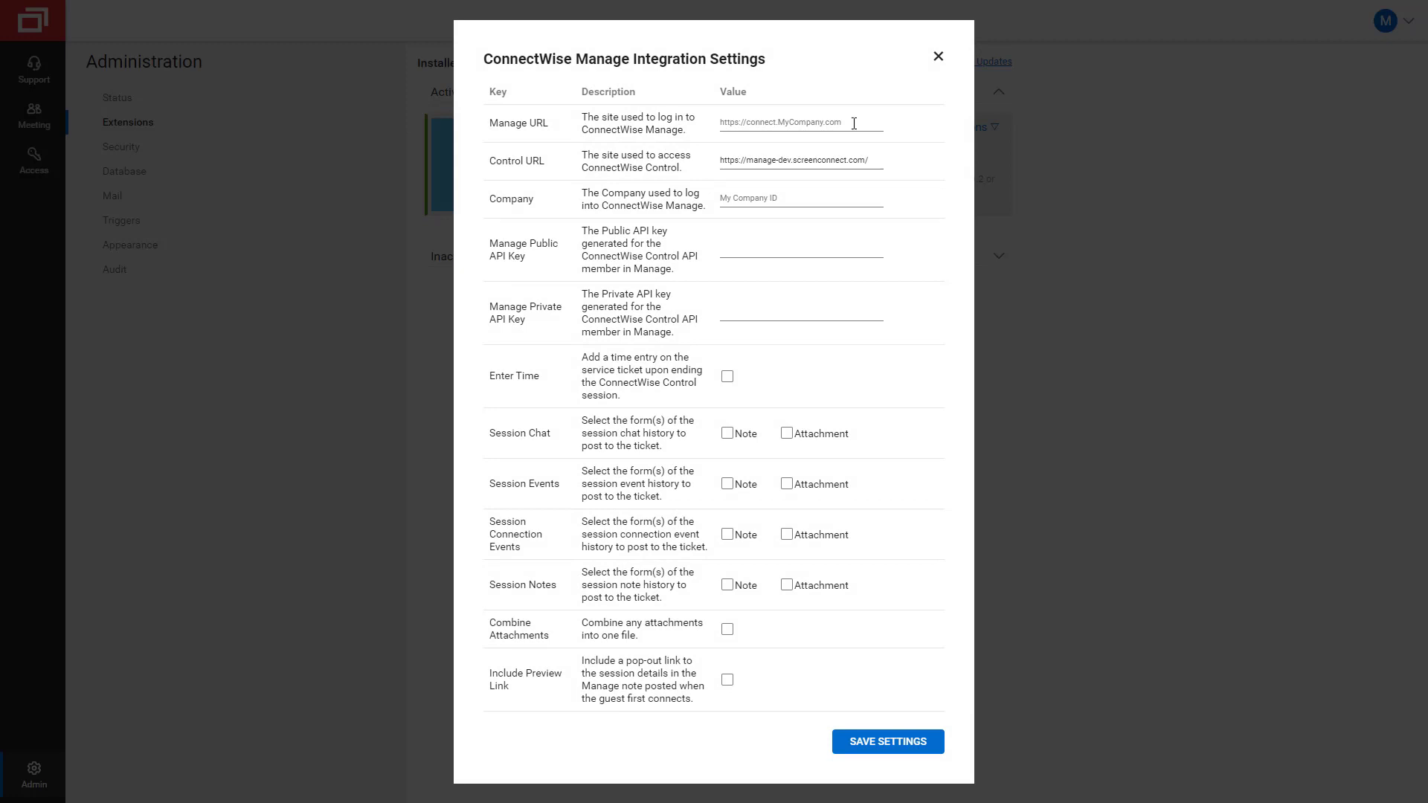
click(768, 126)
text(https://staging.connectwisedev.com/)
click(803, 196)
text(control_f)
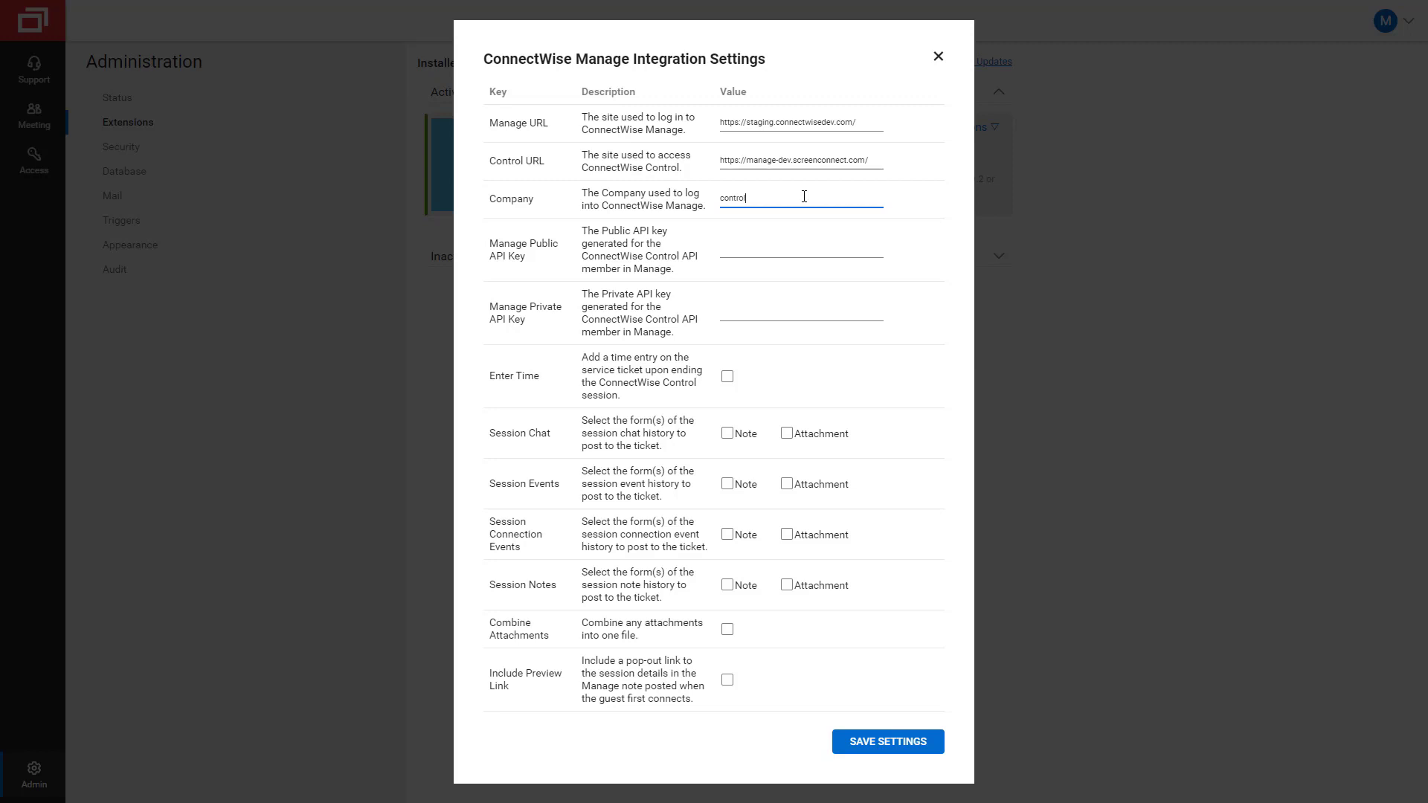
Enter the public API key and paste the private API key.
click(785, 252)
click(738, 252)
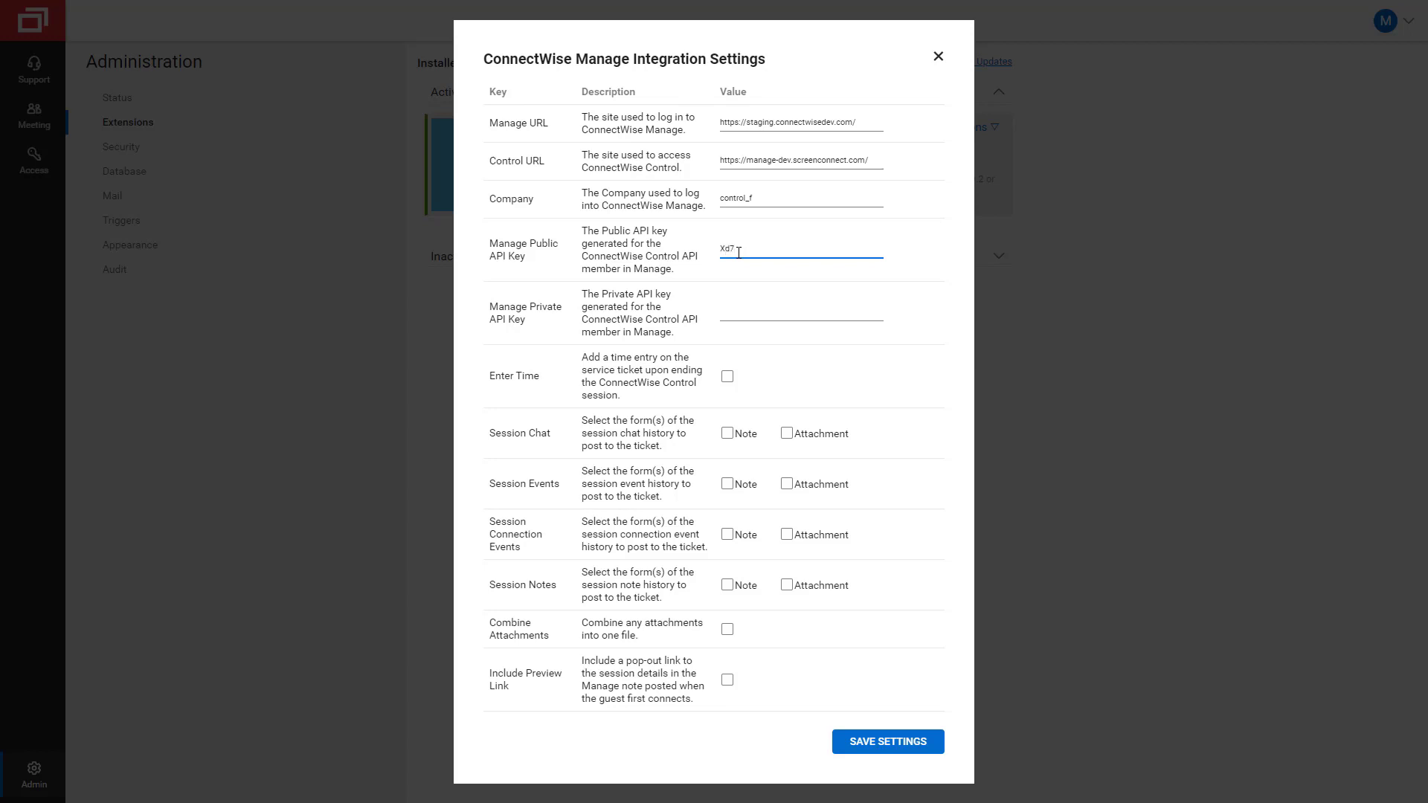
click(765, 309)
key(ctrl+v)
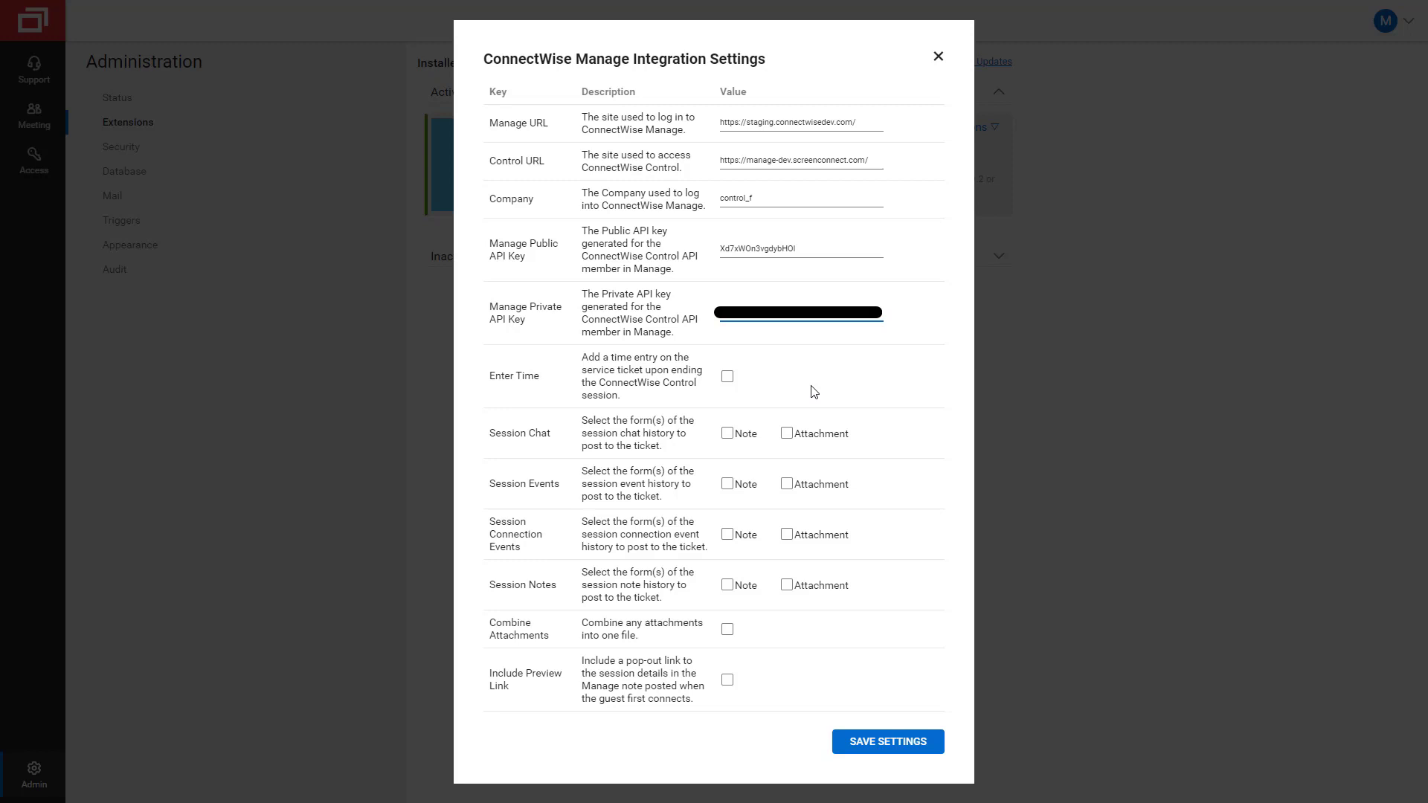
Enable Enter Time, note and attachment posting for chat, session events, connection events and session notes, Combine Attachments, and Include Preview Link.
click(726, 377)
click(727, 379)
click(787, 436)
click(726, 433)
click(726, 483)
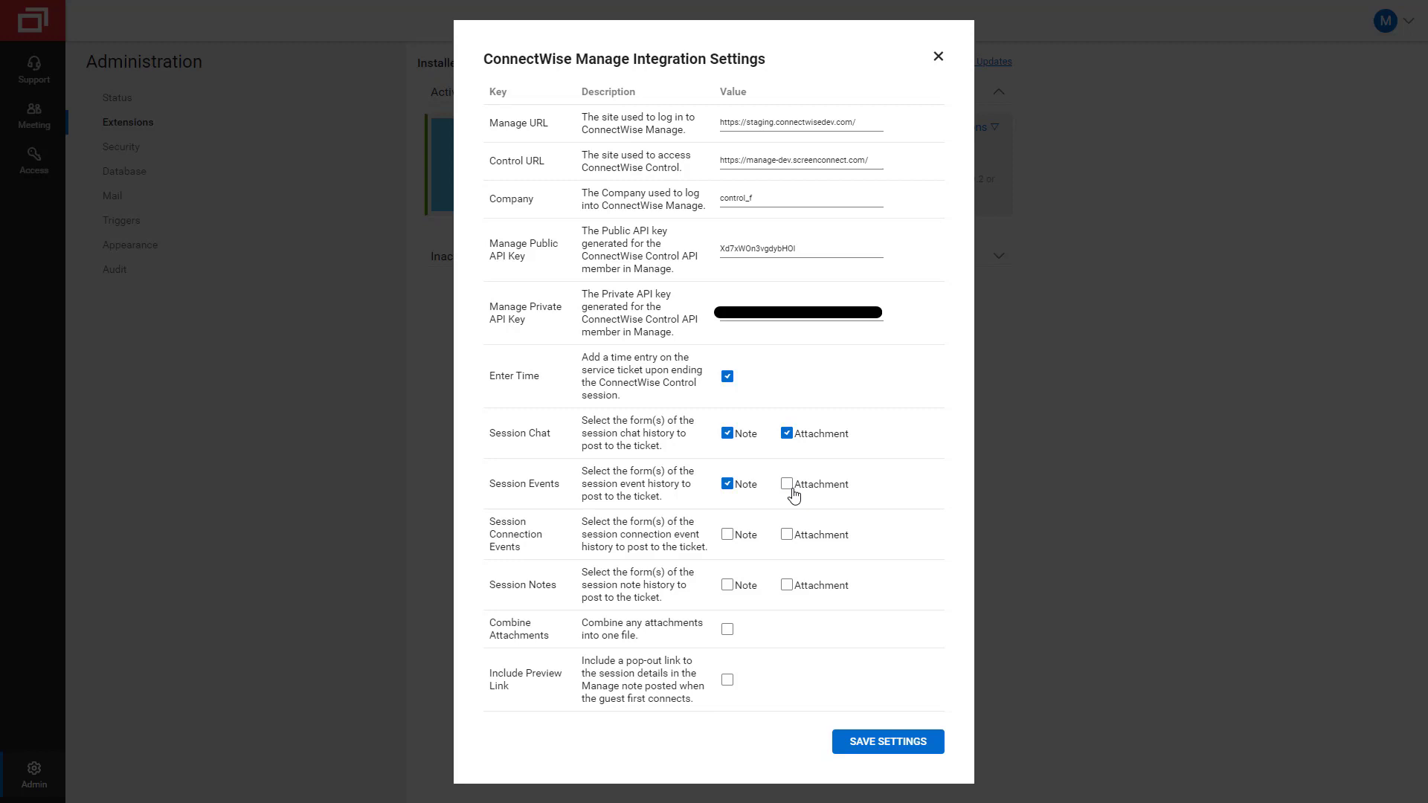
click(785, 484)
click(786, 536)
click(727, 535)
click(727, 585)
click(787, 586)
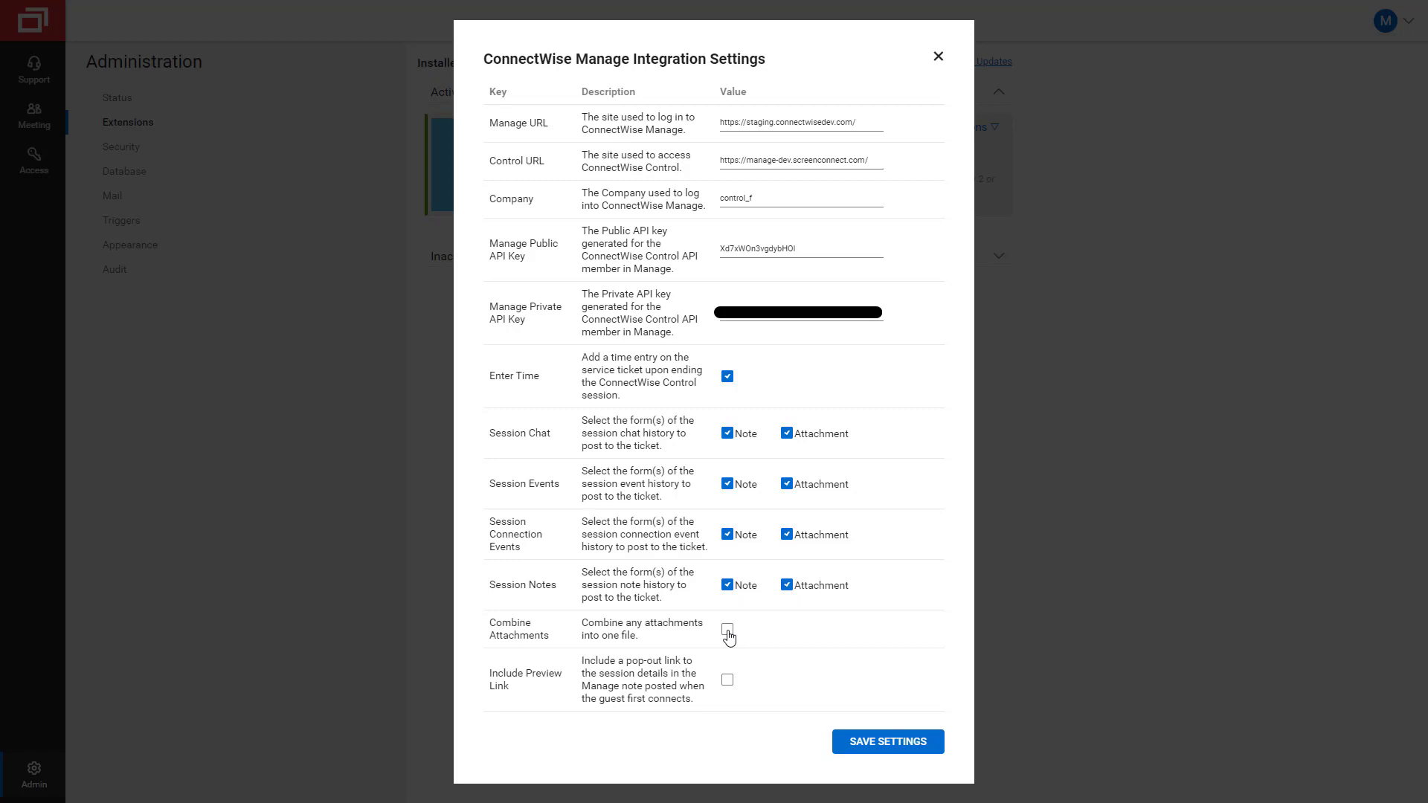
click(728, 632)
click(726, 680)
Save the Manage Integration settings so the extension reloads as active.
click(855, 745)
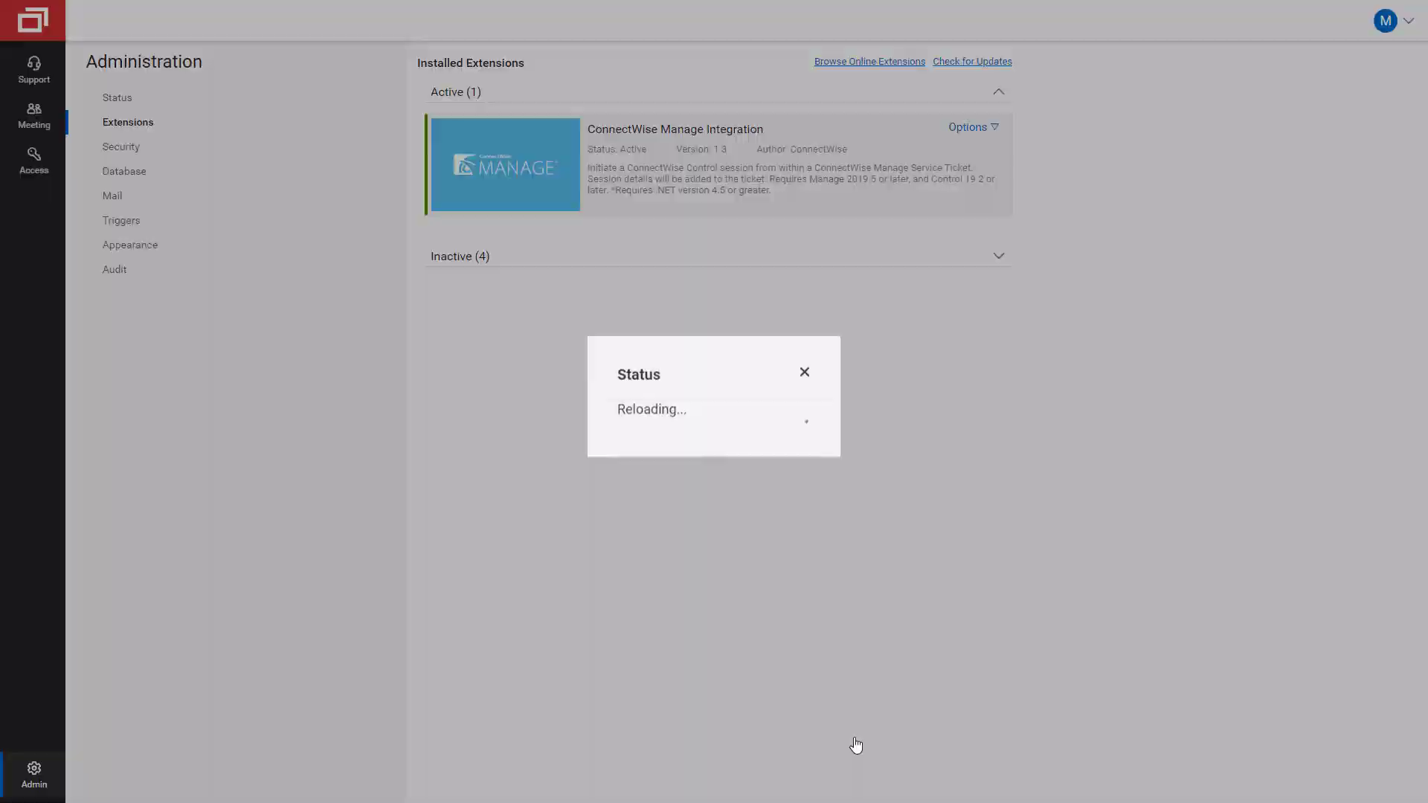